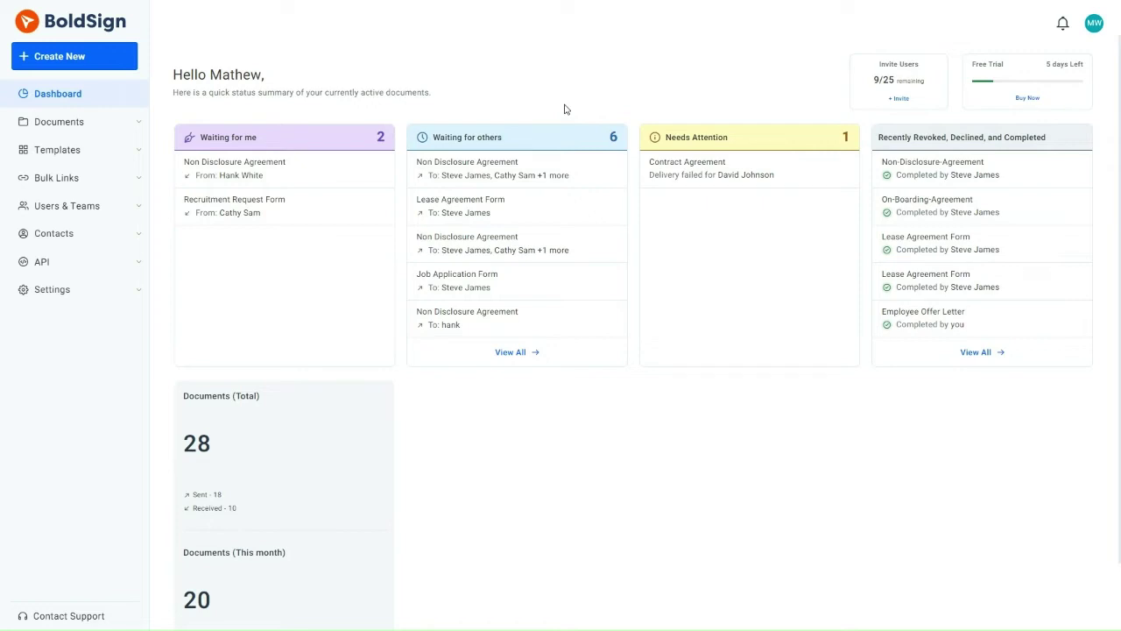
Step: Create a new document for signing and upload the Project Contract Form PDF from the computer
{"action": "left_click", "coordinate": [94, 58]}
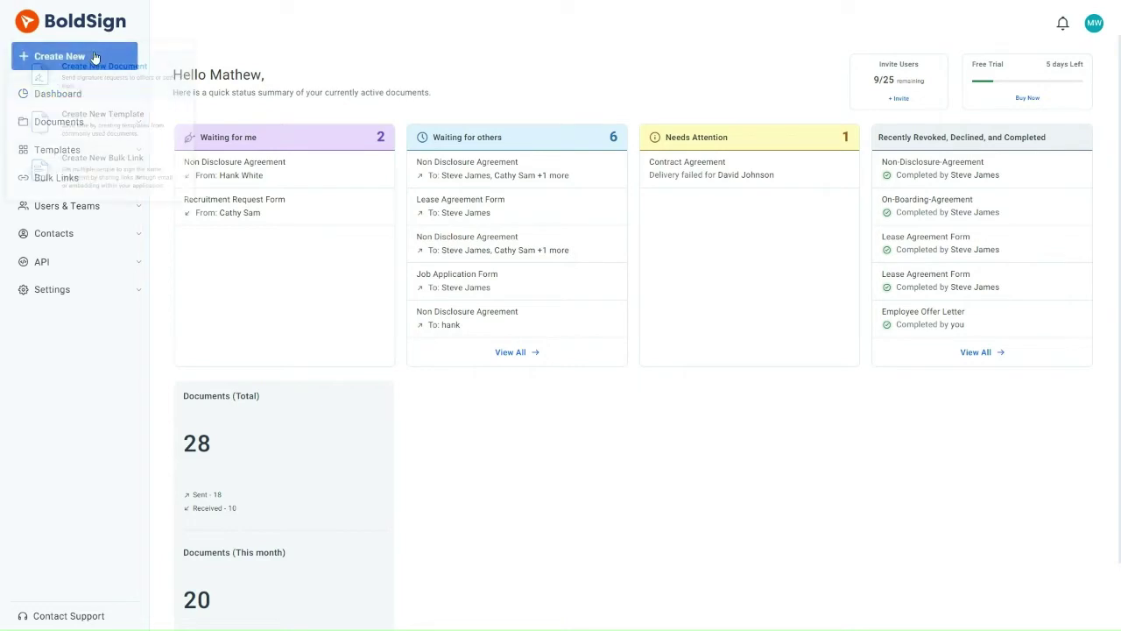
{"action": "left_click", "coordinate": [101, 80]}
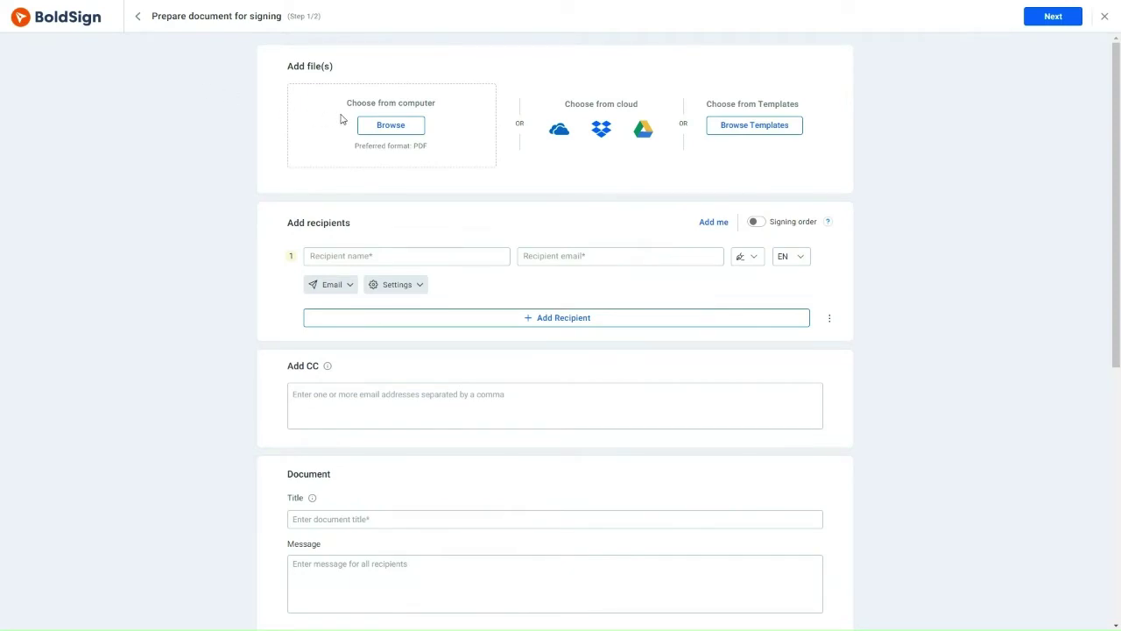
{"action": "left_click", "coordinate": [385, 126]}
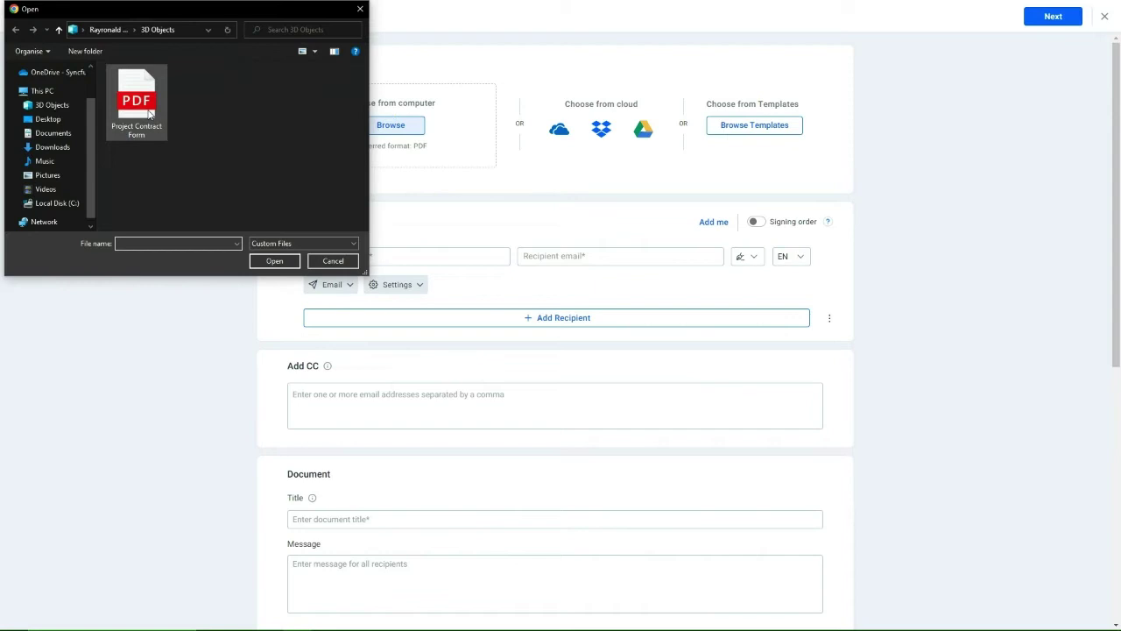
{"action": "left_click", "coordinate": [138, 100]}
{"action": "left_click", "coordinate": [272, 260]}
Step: Fill in the first recipient's name and email from the matching saved contact
{"action": "left_click", "coordinate": [327, 292]}
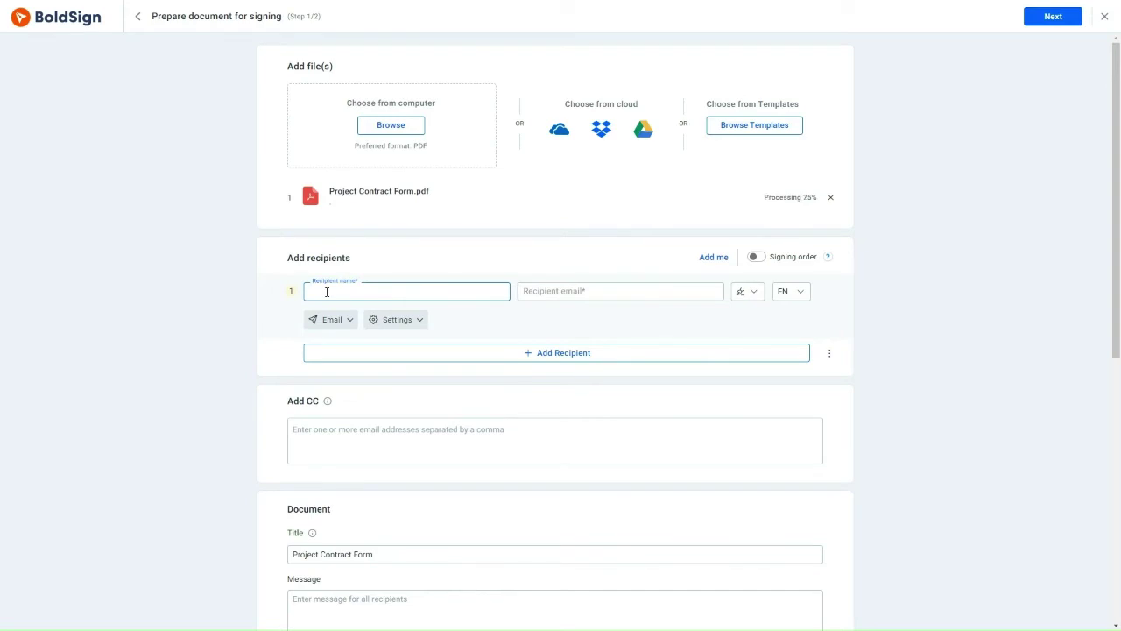
{"action": "type", "text": "stev"}
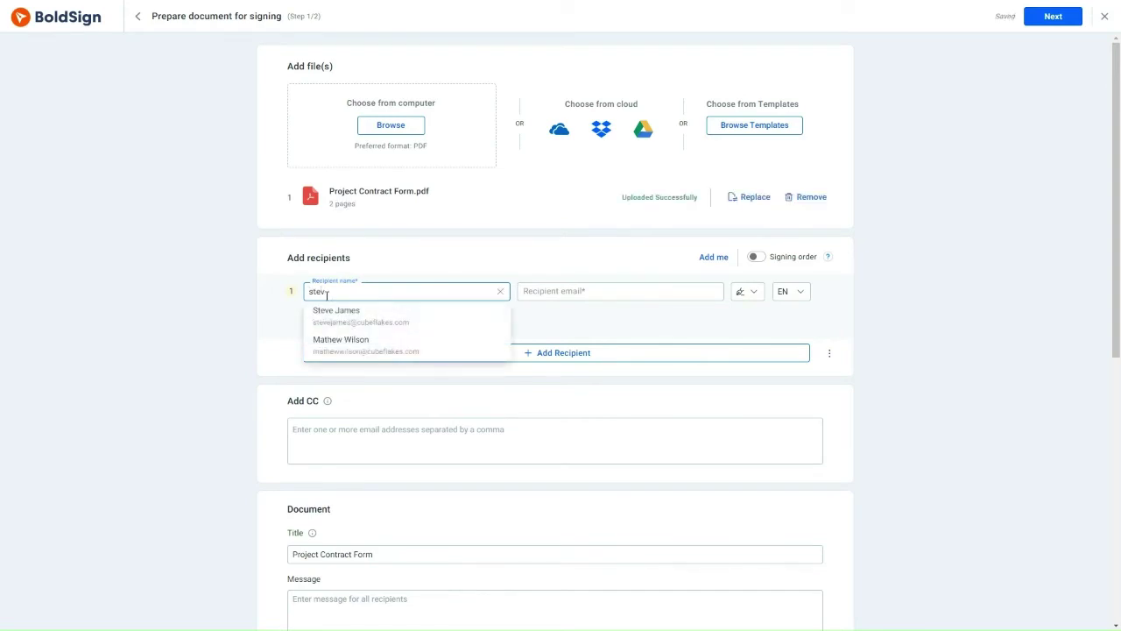
{"action": "left_click", "coordinate": [332, 313]}
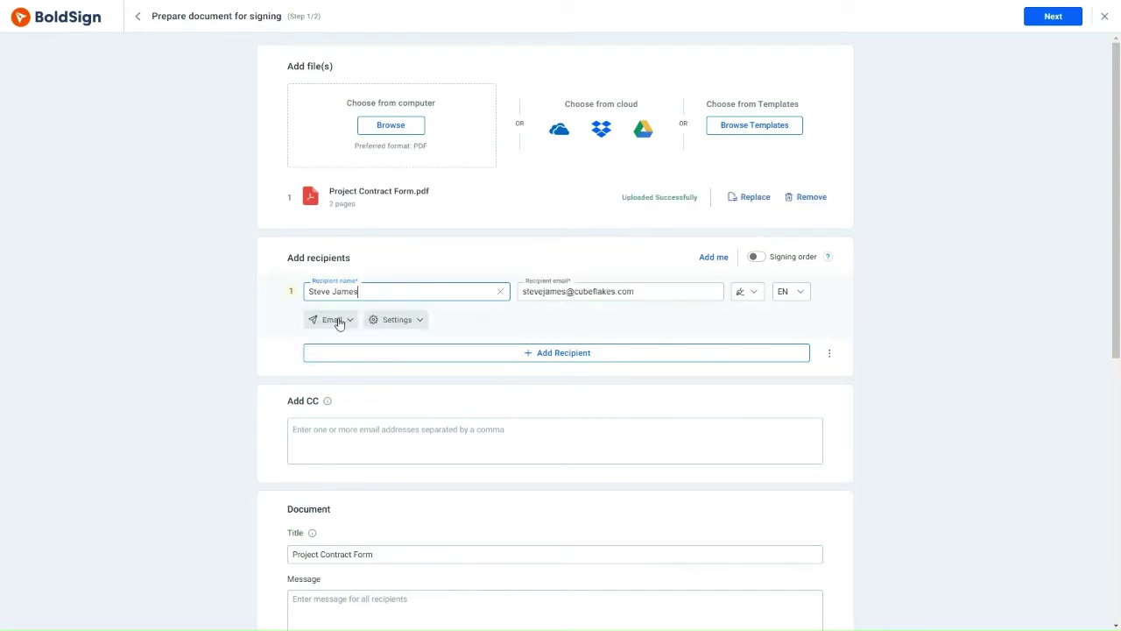
Step: Give the first recipient the private message "Please review and sign the attached contract. Feel free to contact us with any questions. Your confidentiality is appreciated."
{"action": "left_click", "coordinate": [420, 323]}
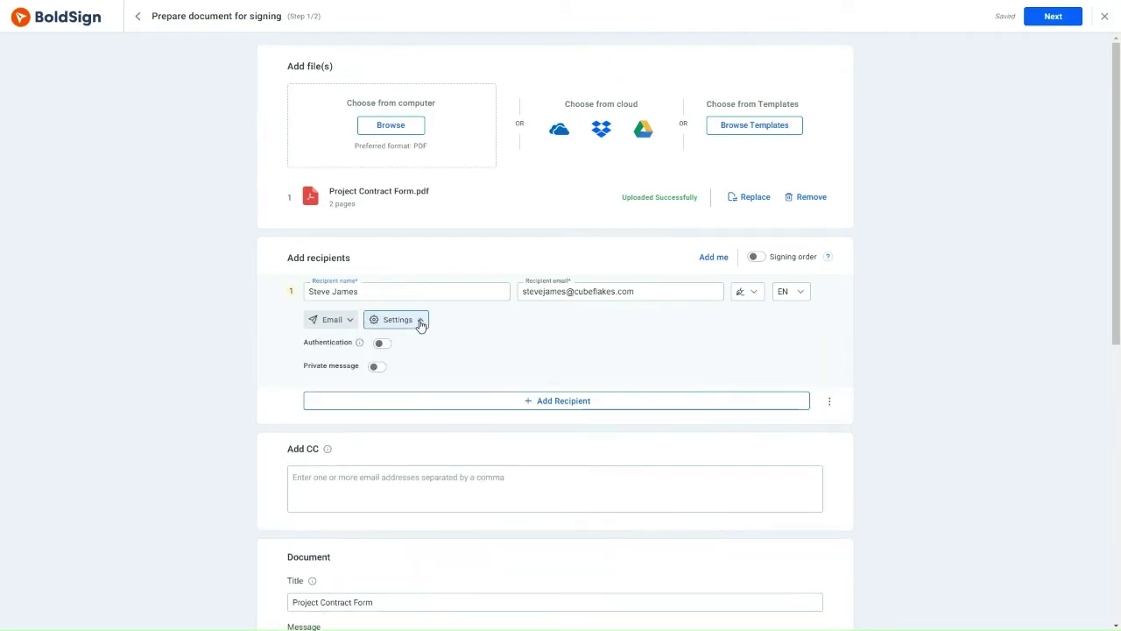
{"action": "left_click", "coordinate": [377, 368]}
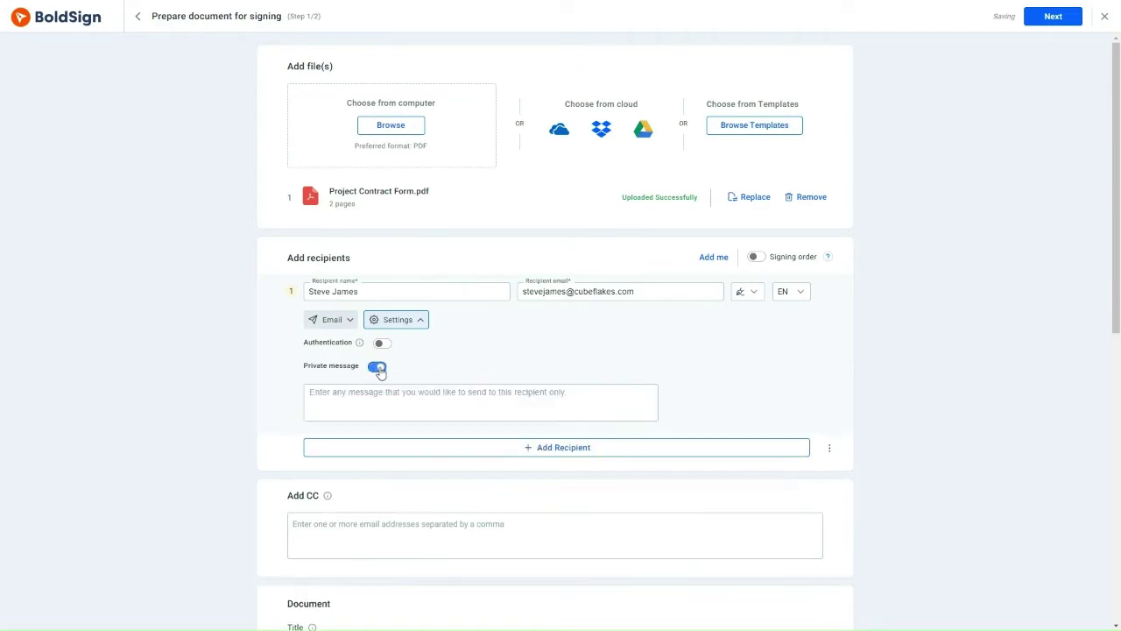
{"action": "left_click", "coordinate": [334, 395]}
{"action": "type", "text": "Please review"}
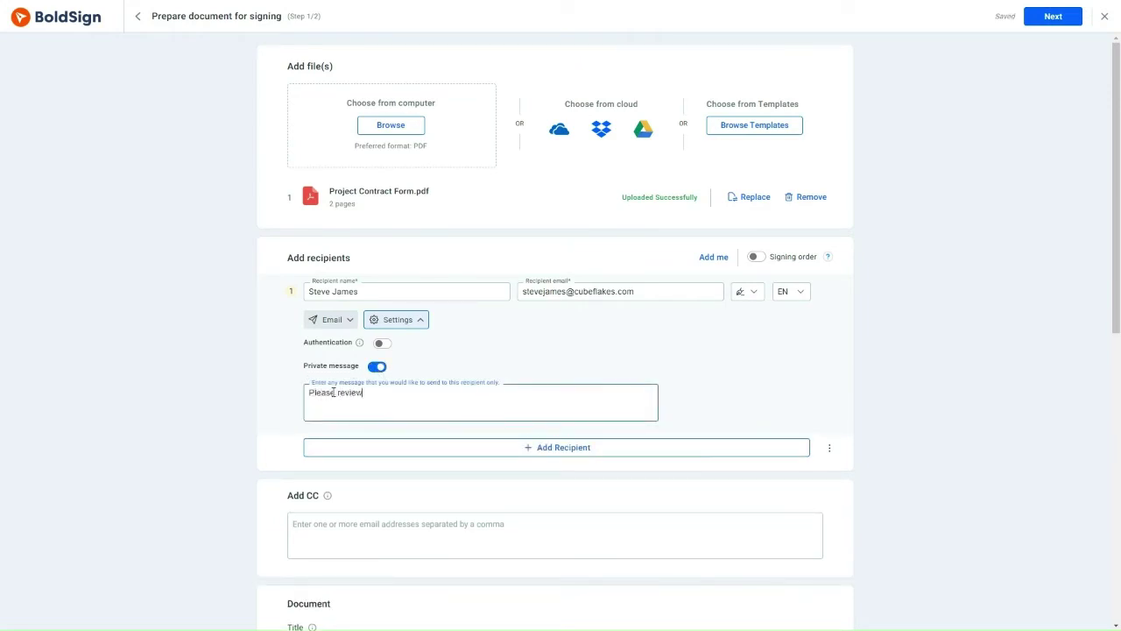
{"action": "type", "text": " and sign the attached contract. Feel free"}
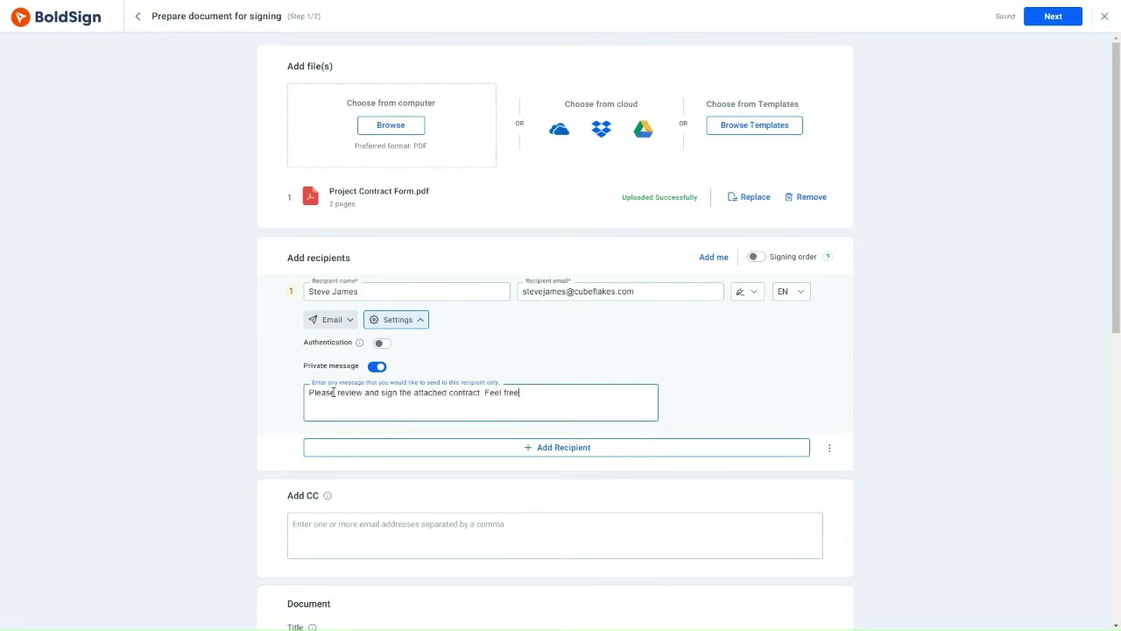
{"action": "type", "text": " to contact us with any questions"}
{"action": "key", "text": "Return"}
{"action": "type", "text": "Your confidentiality"}
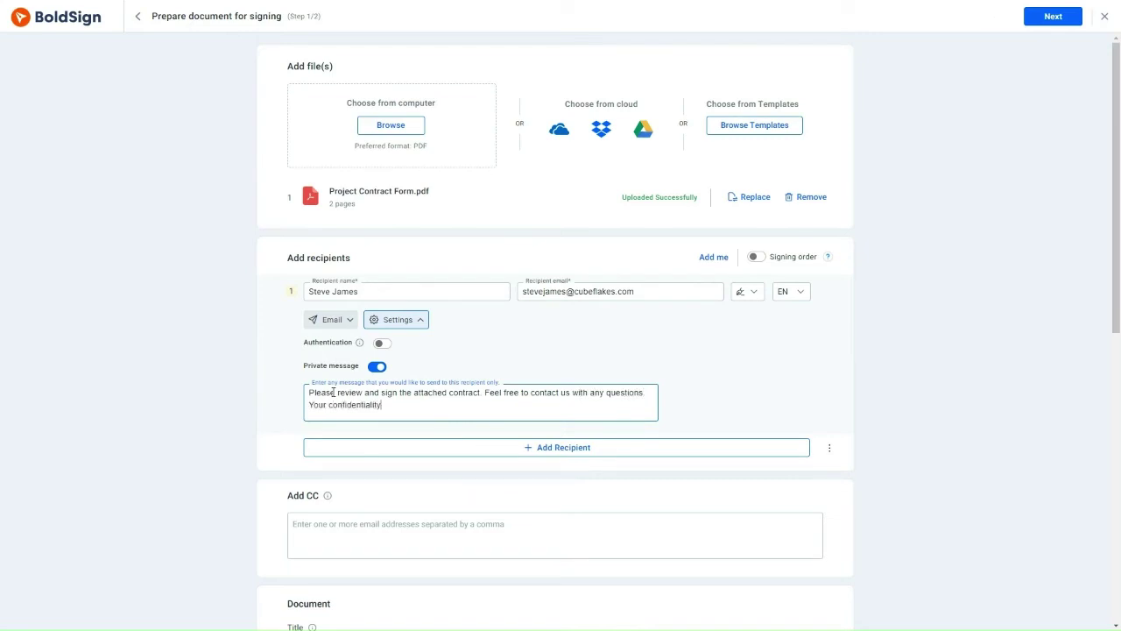
{"action": "type", "text": " is appreciated."}
Step: Add a second recipient and fill in the name and email from the matching saved contact
{"action": "scroll", "coordinate": [406, 356], "scroll_direction": "down", "scroll_amount": 3}
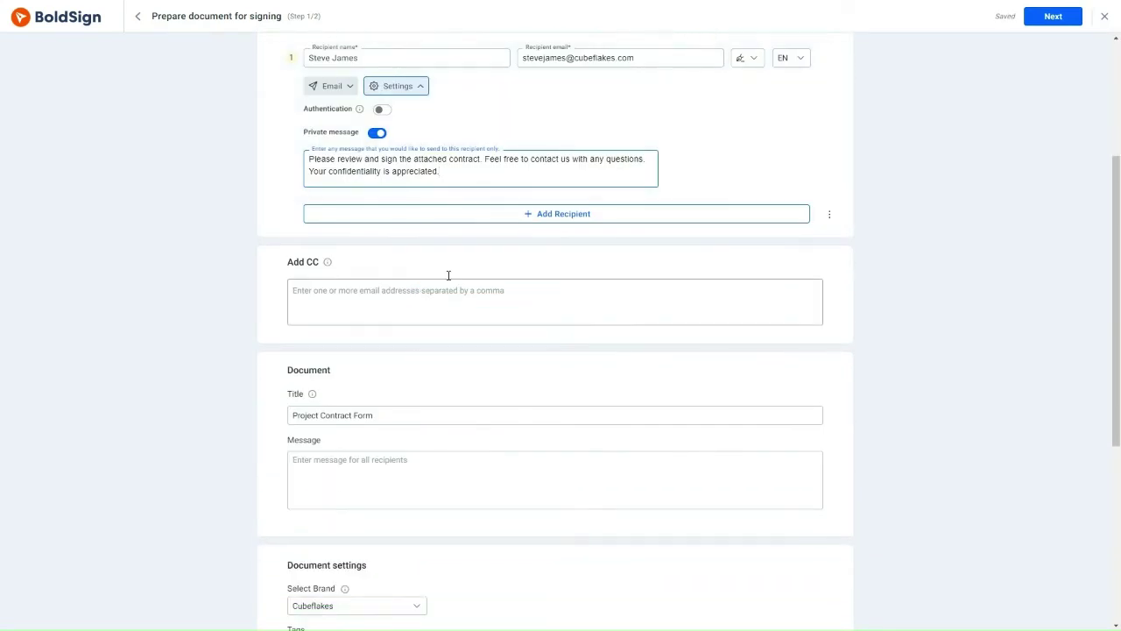
{"action": "left_click", "coordinate": [511, 213]}
{"action": "left_click", "coordinate": [468, 215]}
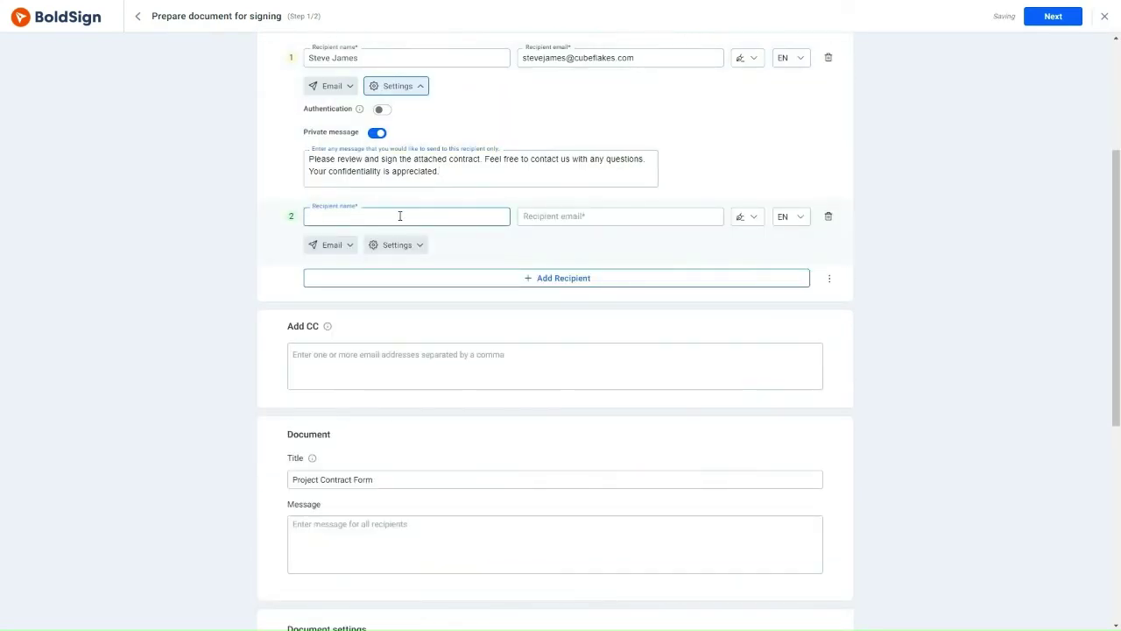
{"action": "type", "text": "cath"}
{"action": "left_click", "coordinate": [368, 235]}
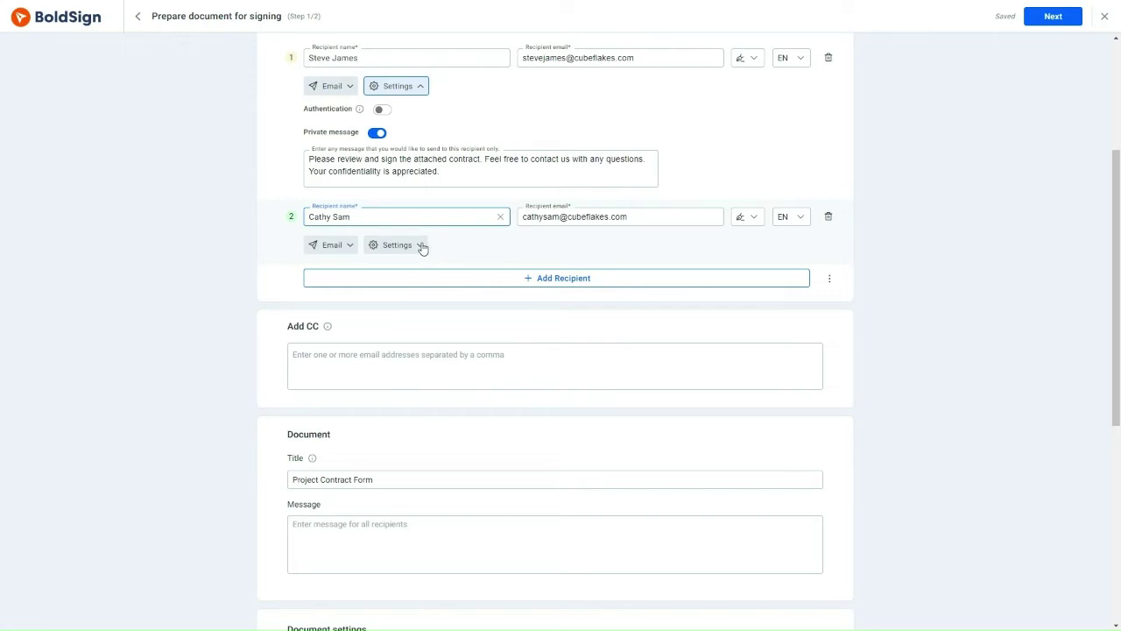
Step: Give the second recipient a private message calling their review and signature the project's final closing steps, requesting confidentiality and a prompt response
{"action": "left_click", "coordinate": [421, 247]}
{"action": "left_click", "coordinate": [376, 291]}
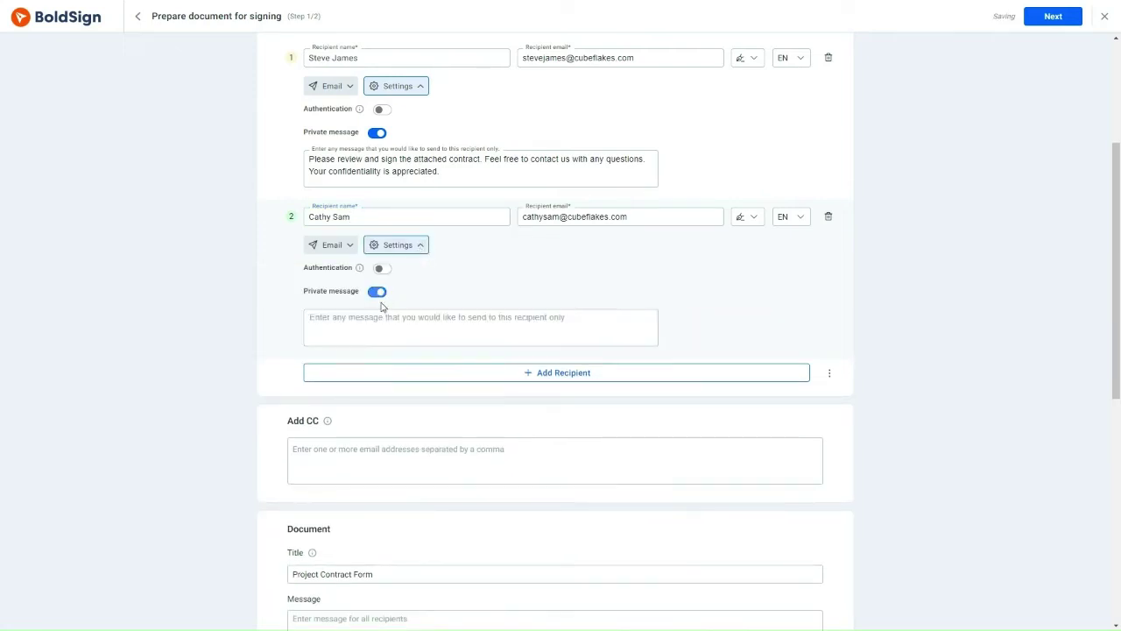
{"action": "left_click", "coordinate": [357, 325]}
{"action": "type", "text": "Your review and sig"}
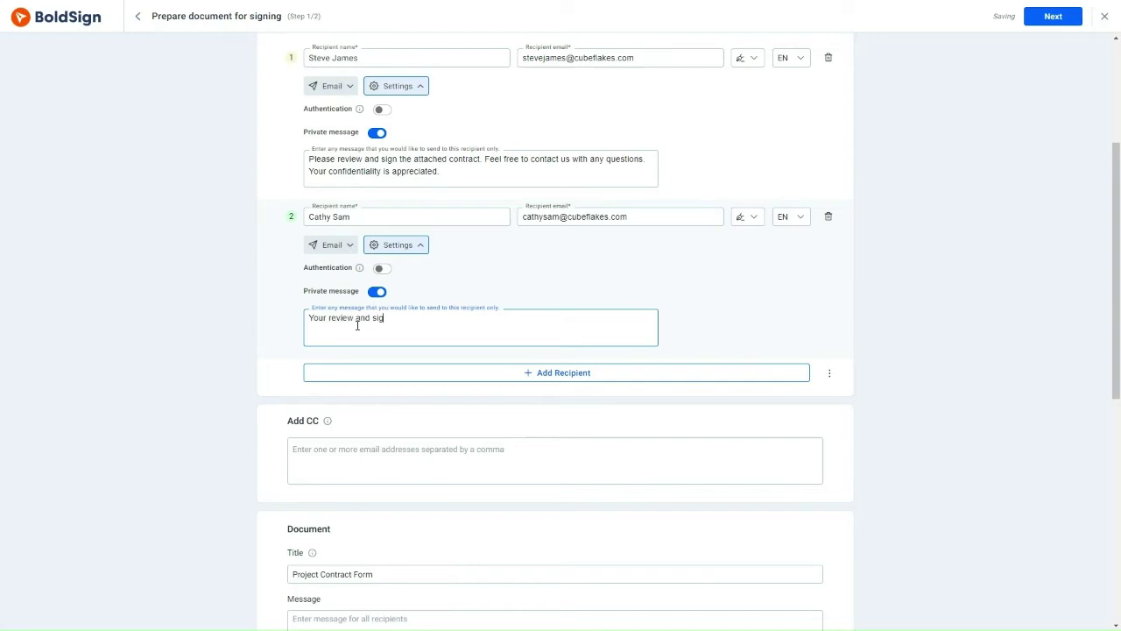
{"action": "type", "text": "nature on the attached contract "}
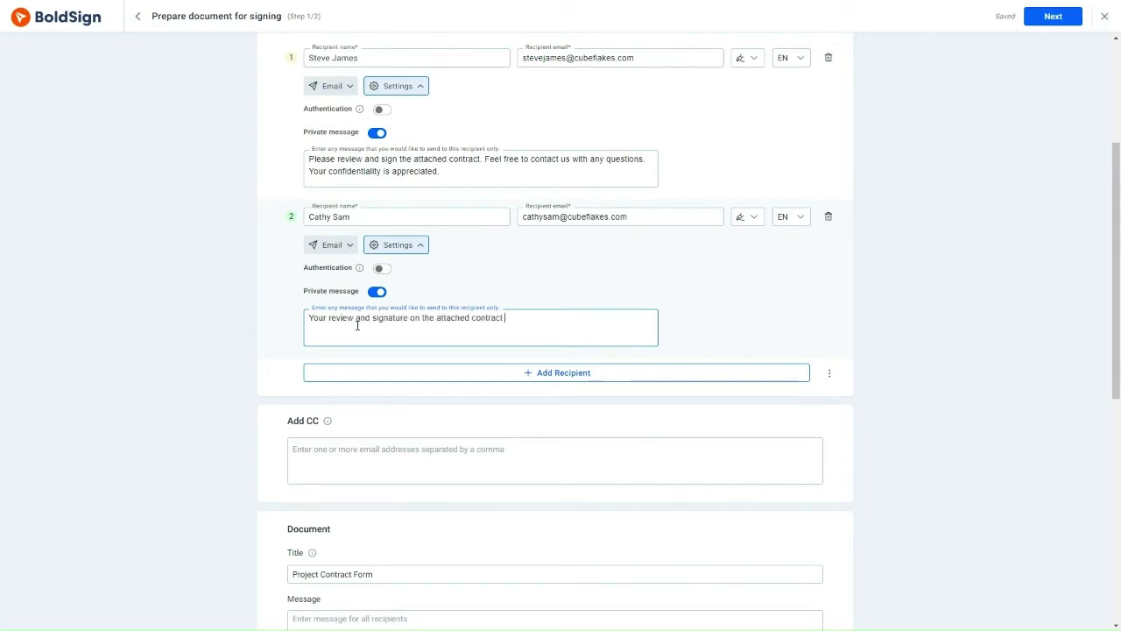
{"action": "type", "text": "are the final steps in closing"}
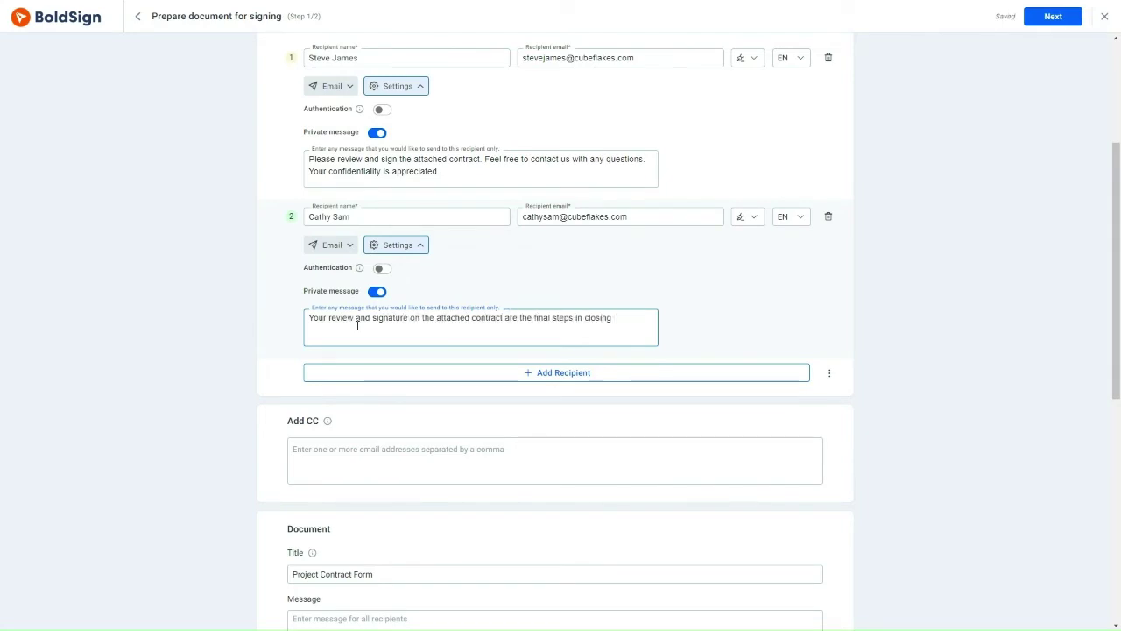
{"action": "type", "text": " this project. Please review"}
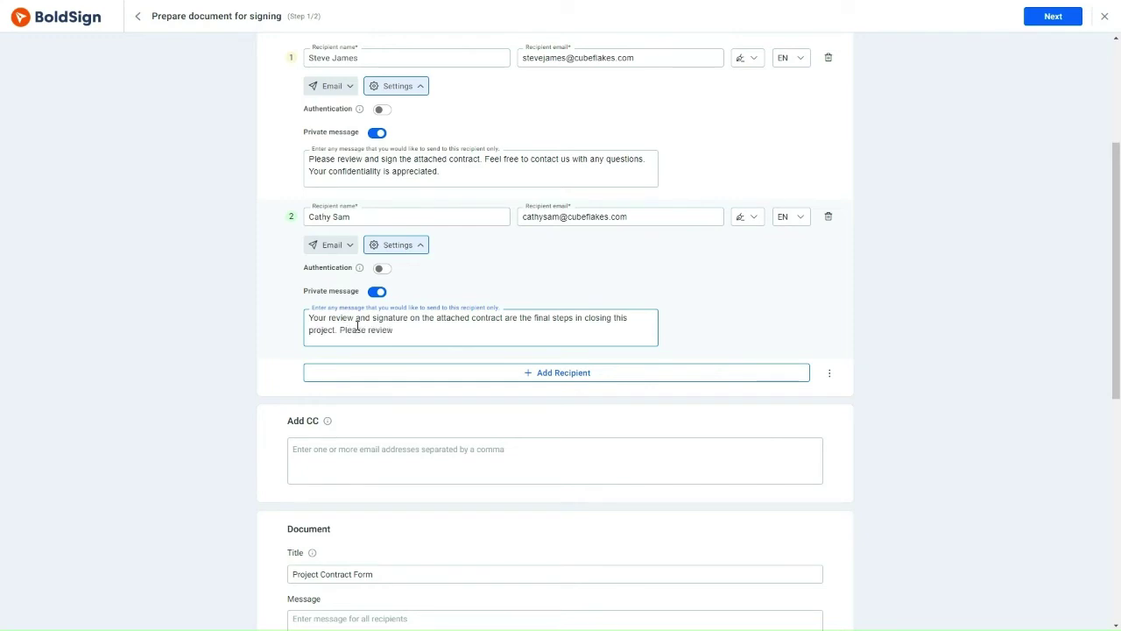
{"action": "type", "text": " it and maintain its confidentiality. Your prompt respons"}
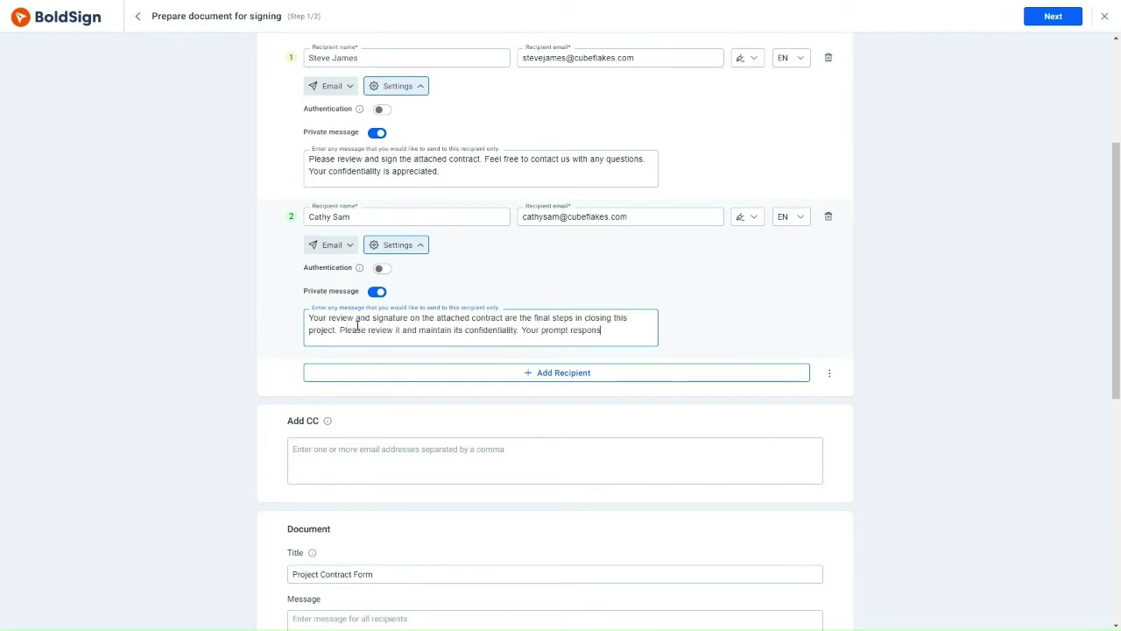
{"action": "type", "text": "e is greatly appreciated."}
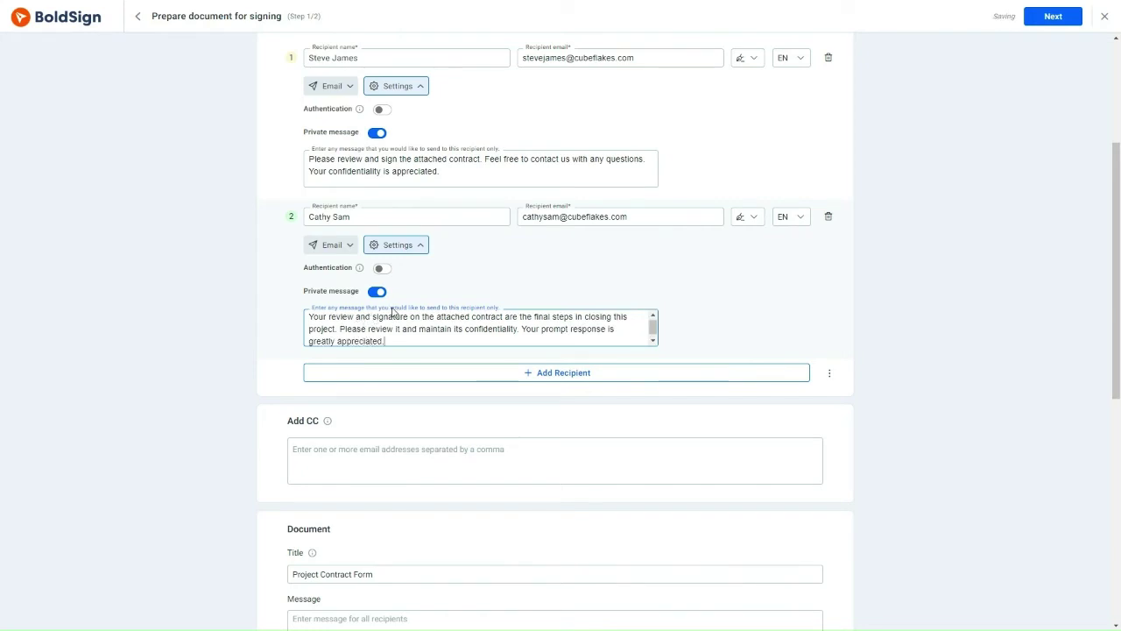
{"action": "left_click", "coordinate": [421, 246]}
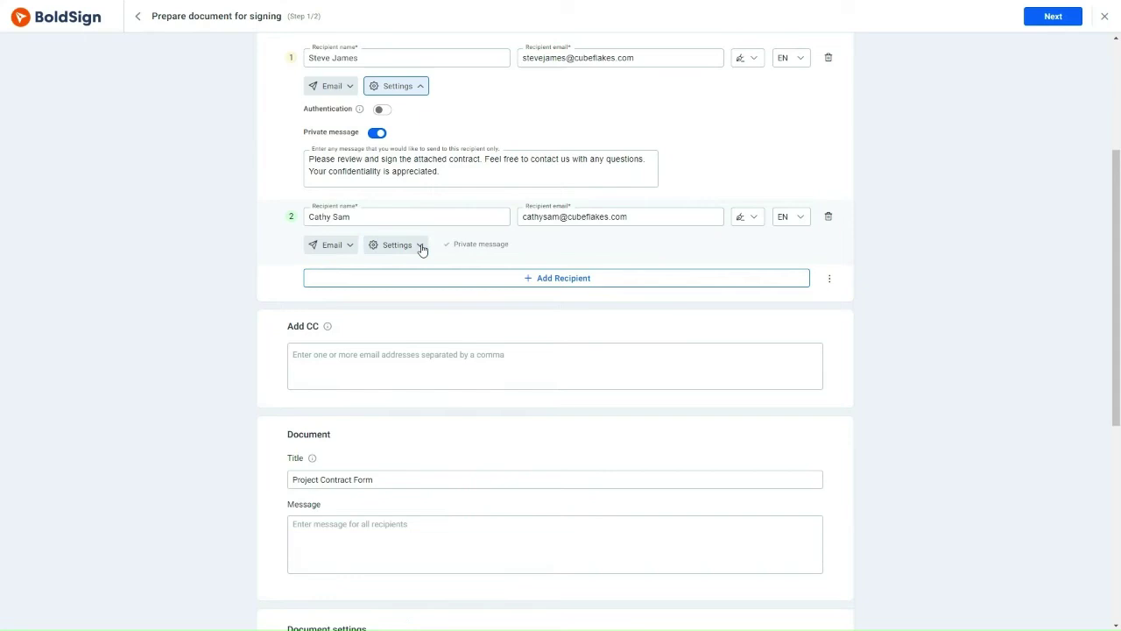
Step: Enable the signing order and move the second recipient ahead of the first
{"action": "scroll", "coordinate": [420, 250], "scroll_direction": "up", "scroll_amount": 1}
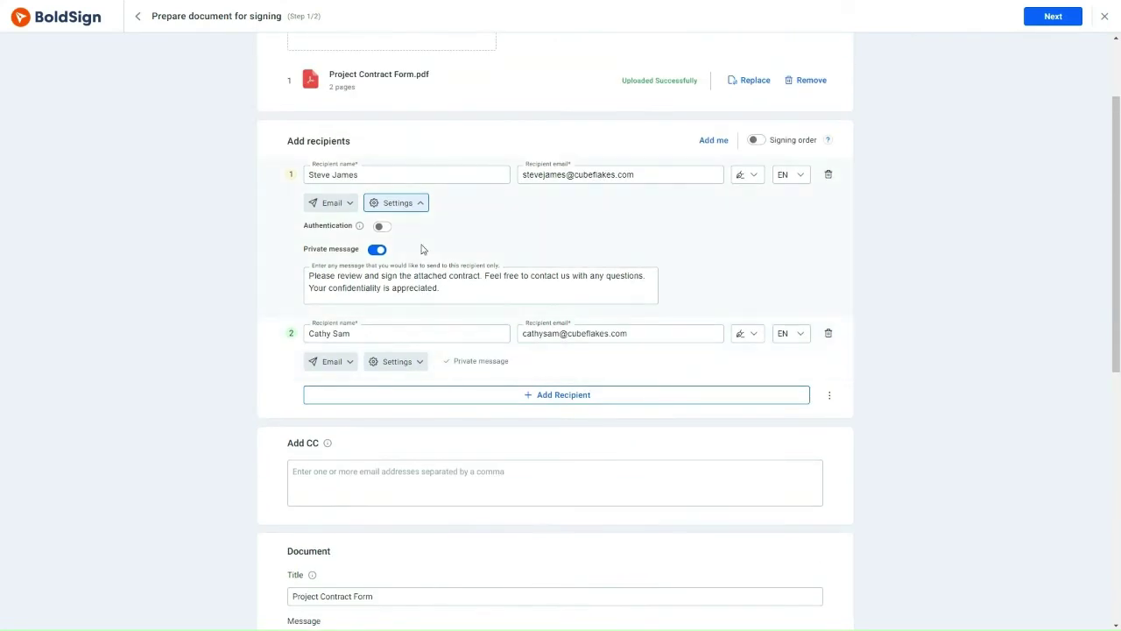
{"action": "left_click", "coordinate": [759, 141]}
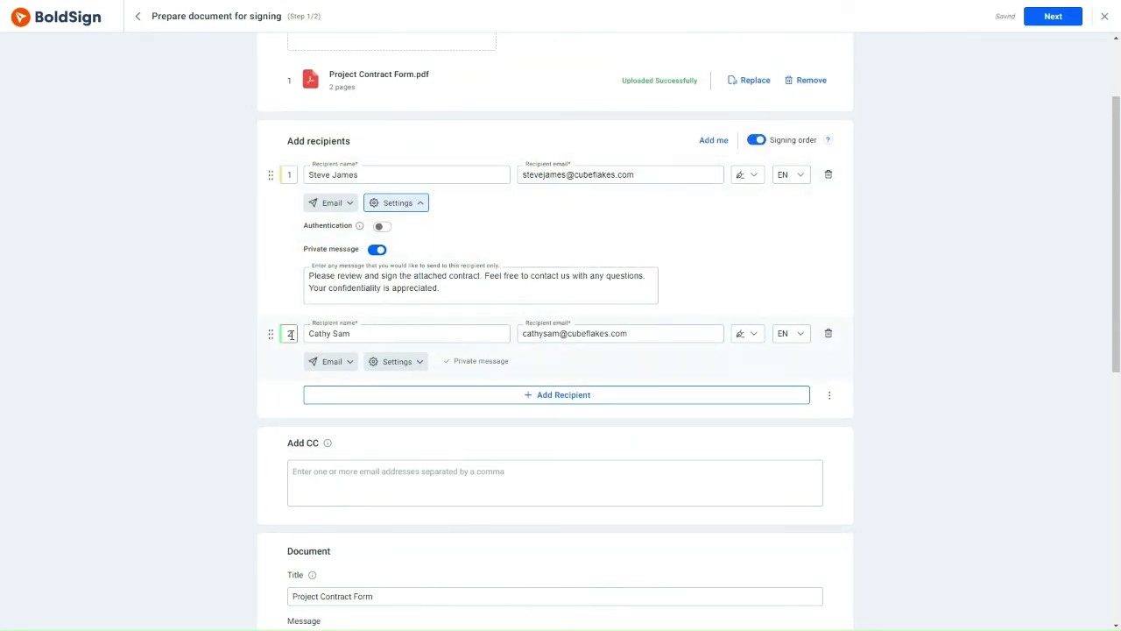
{"action": "left_click_drag", "start_coordinate": [272, 333], "coordinate": [274, 174]}
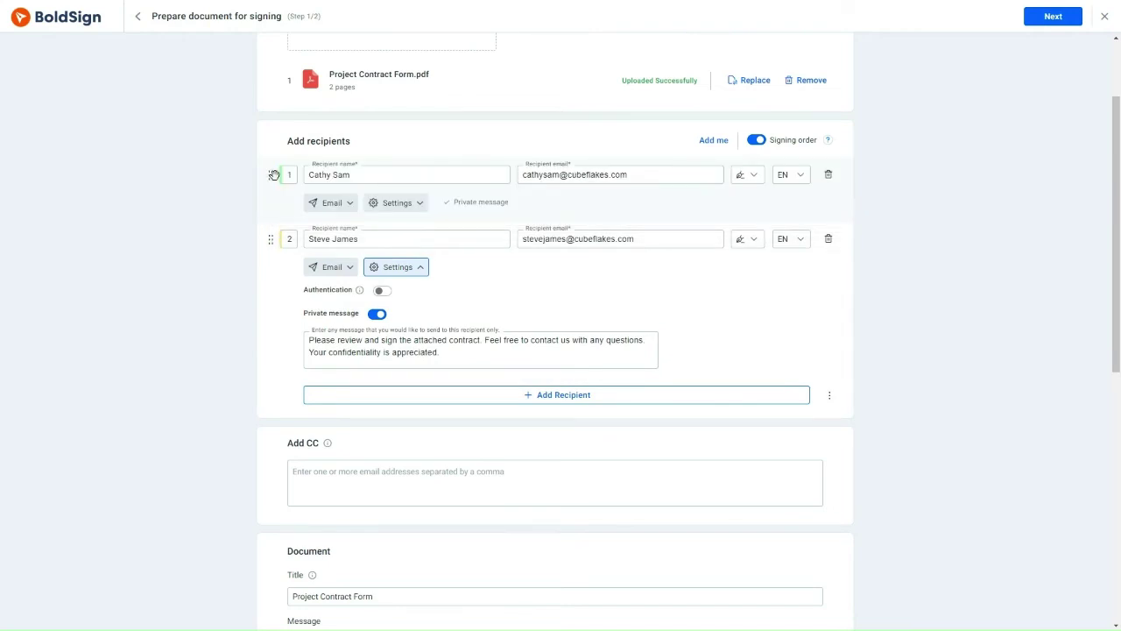
Step: Set the message for all recipients to "We're pleased to inform you that the final contract for our recently completed project is ready for your attention."
{"action": "scroll", "coordinate": [297, 191], "scroll_direction": "down", "scroll_amount": 2}
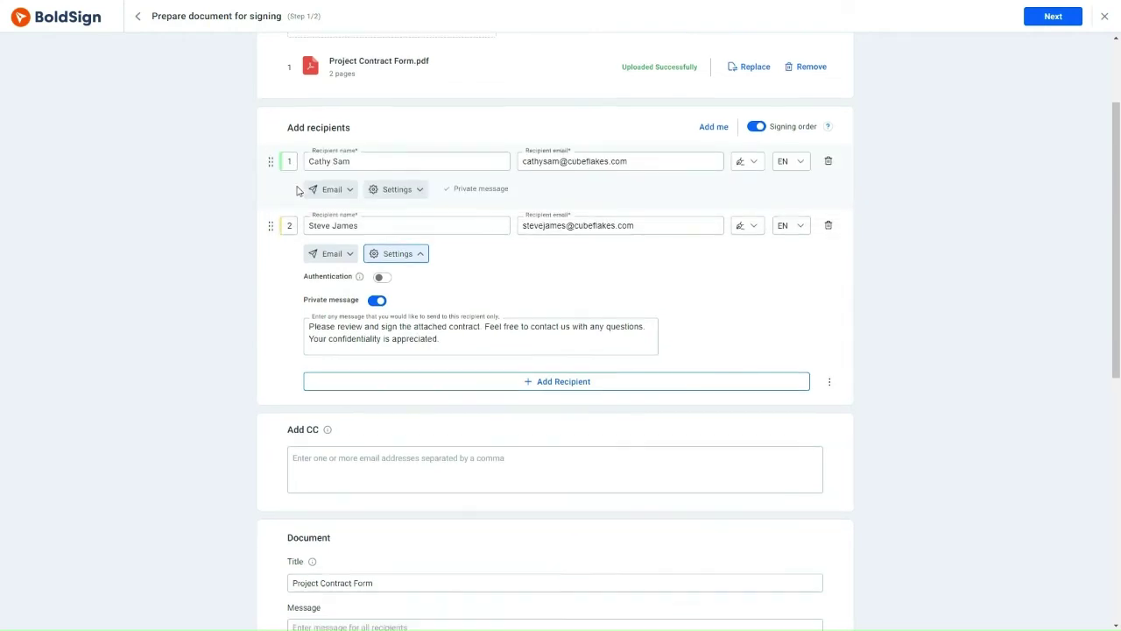
{"action": "scroll", "coordinate": [297, 191], "scroll_direction": "down", "scroll_amount": 2}
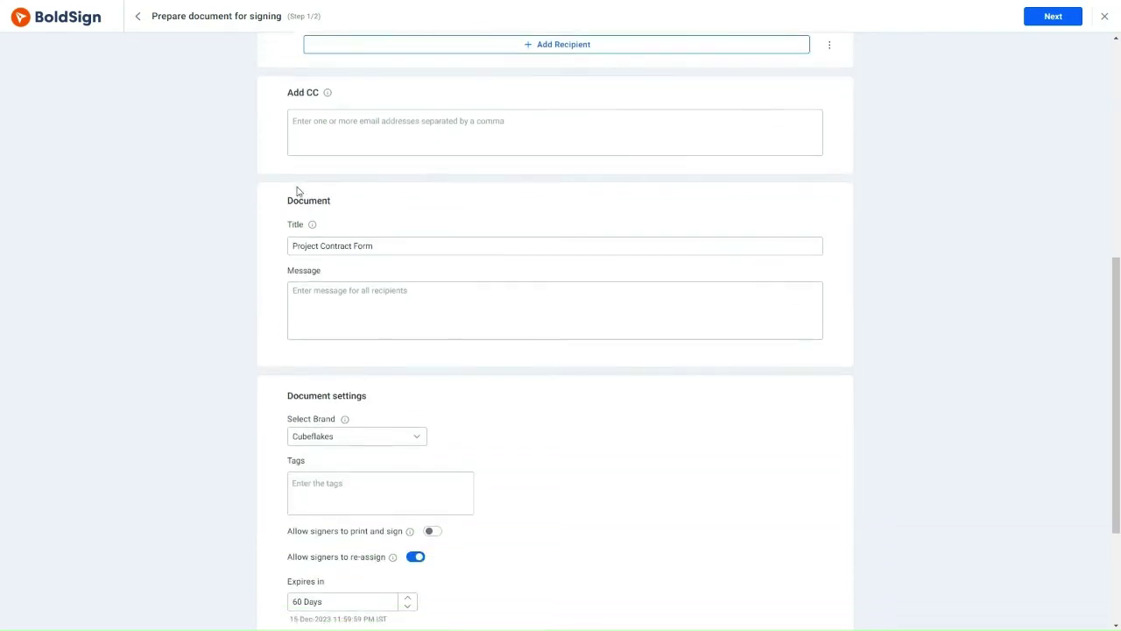
{"action": "left_click", "coordinate": [305, 294]}
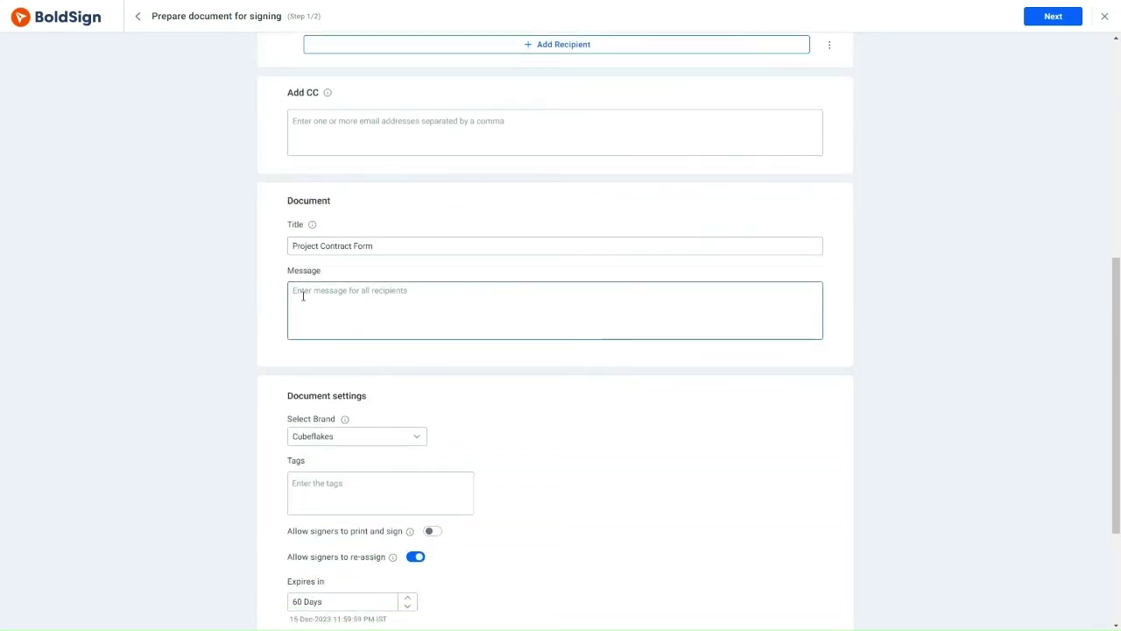
{"action": "type", "text": "We're pleased to"}
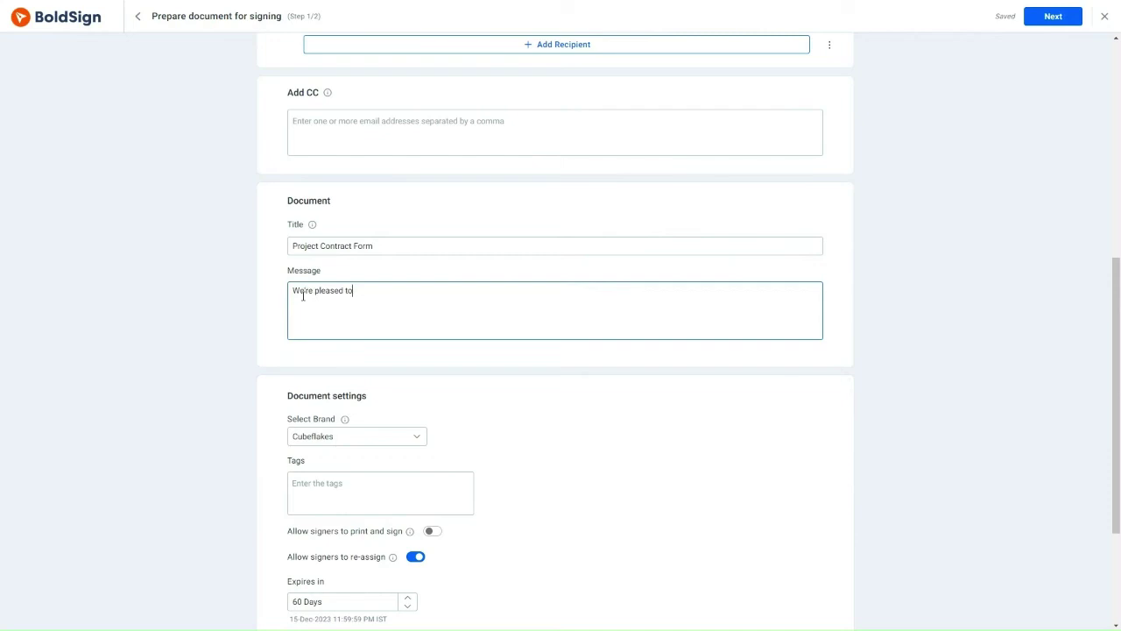
{"action": "type", "text": " inform you that the final contract for our "}
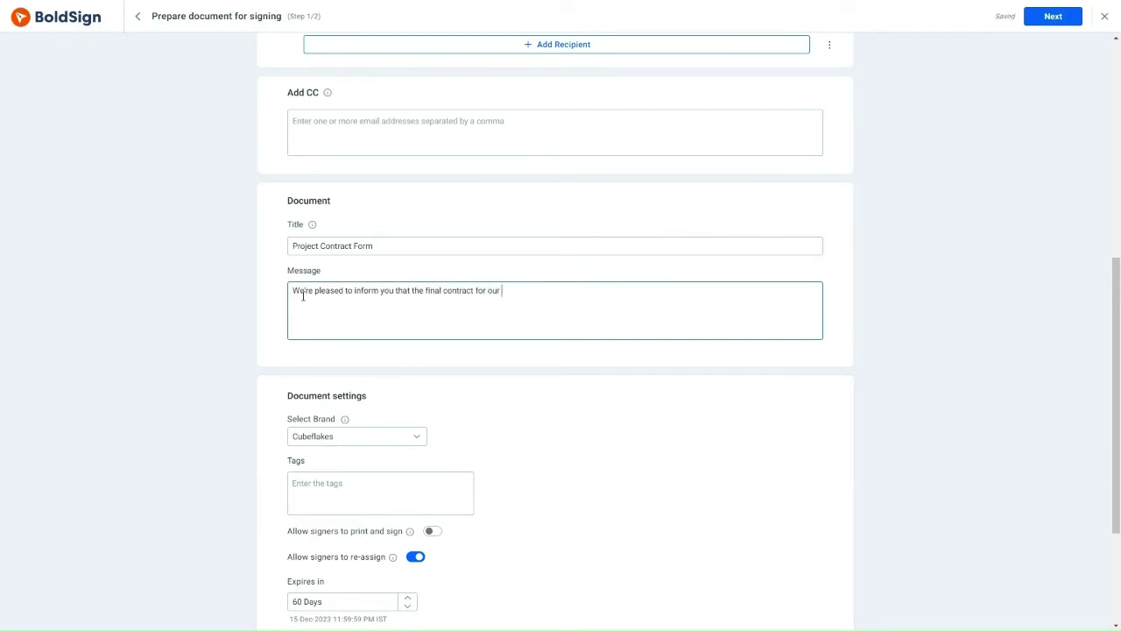
{"action": "type", "text": "recently completed project is ready fo"}
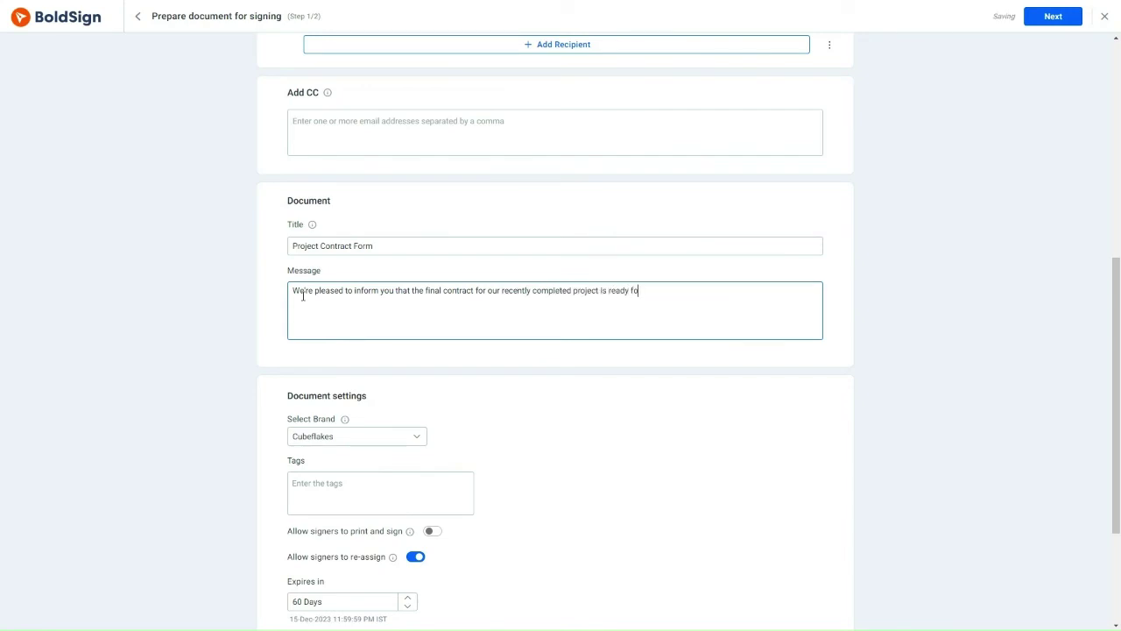
{"action": "type", "text": "r your attention."}
Step: Continue to field configuration and place Name and Email fields for the second signer beside the matching lines under Client Details
{"action": "scroll", "coordinate": [303, 295], "scroll_direction": "down", "scroll_amount": 3}
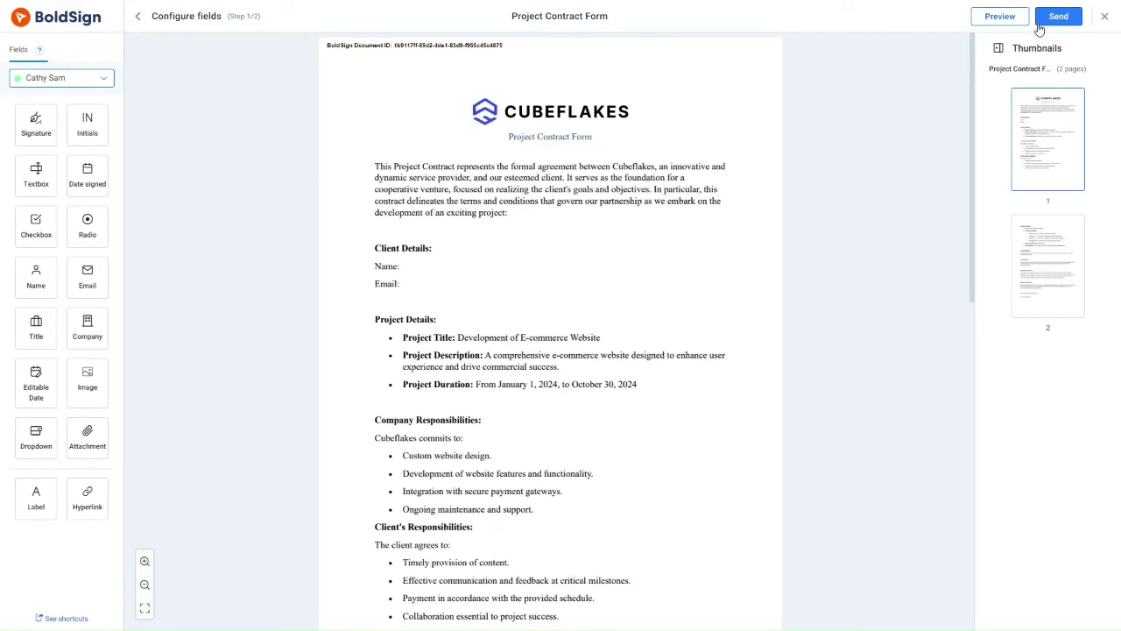
{"action": "left_click", "coordinate": [105, 80]}
{"action": "left_click_drag", "start_coordinate": [42, 281], "coordinate": [393, 278]}
{"action": "left_click_drag", "start_coordinate": [87, 277], "coordinate": [447, 284]}
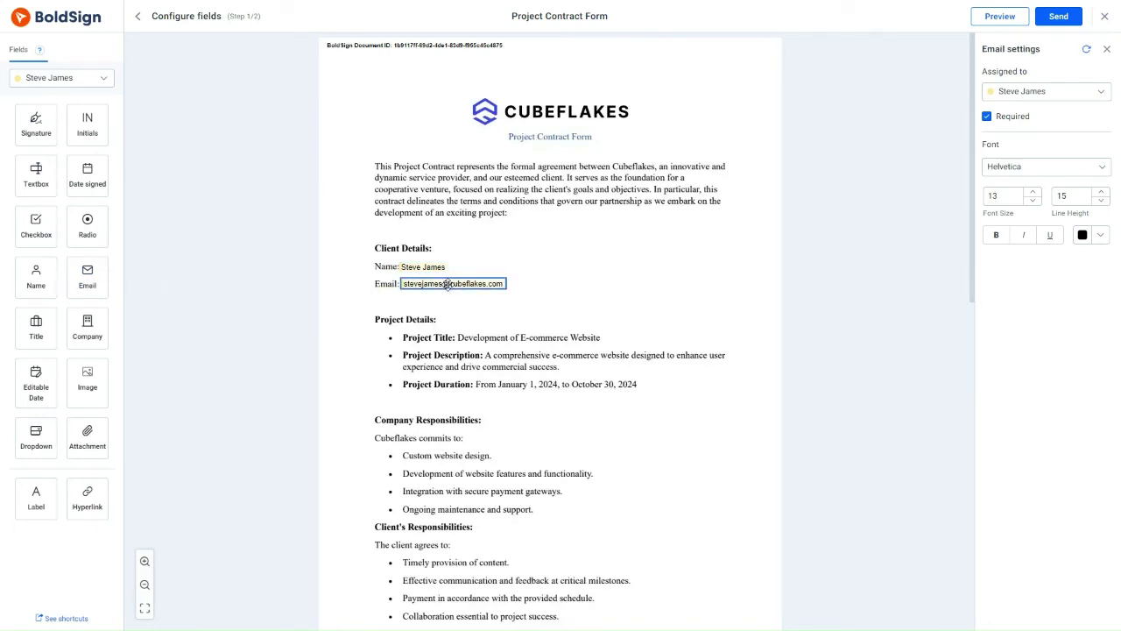
Step: Place a Signature field for the first signer beside the Internal Manager's Signature line at the end of the contract
{"action": "scroll", "coordinate": [447, 284], "scroll_direction": "down", "scroll_amount": 9}
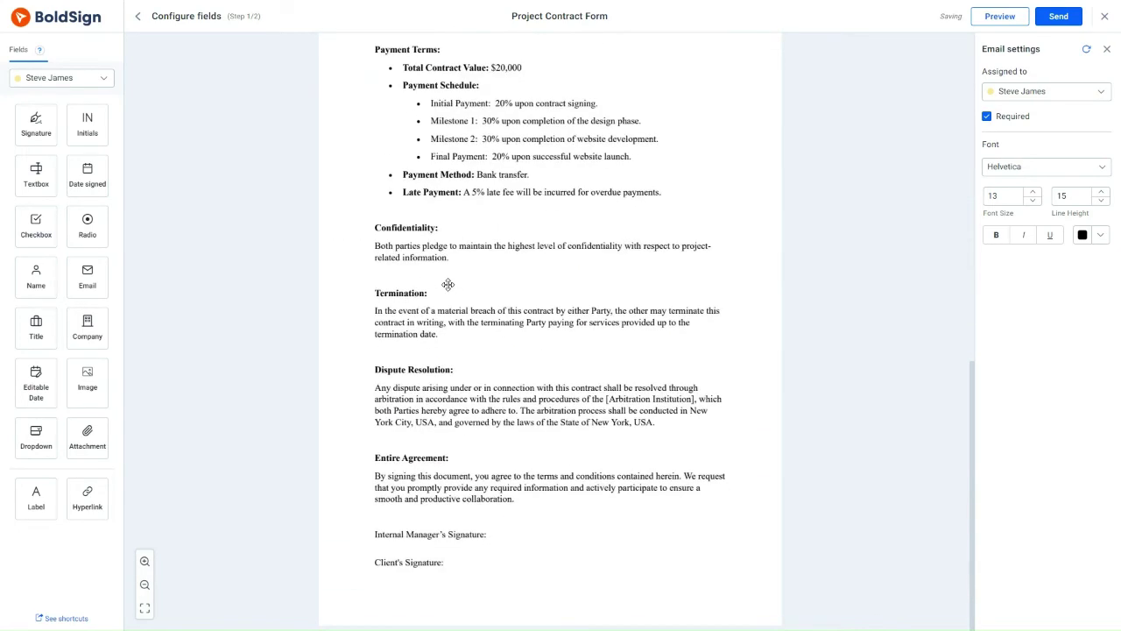
{"action": "left_click", "coordinate": [105, 78]}
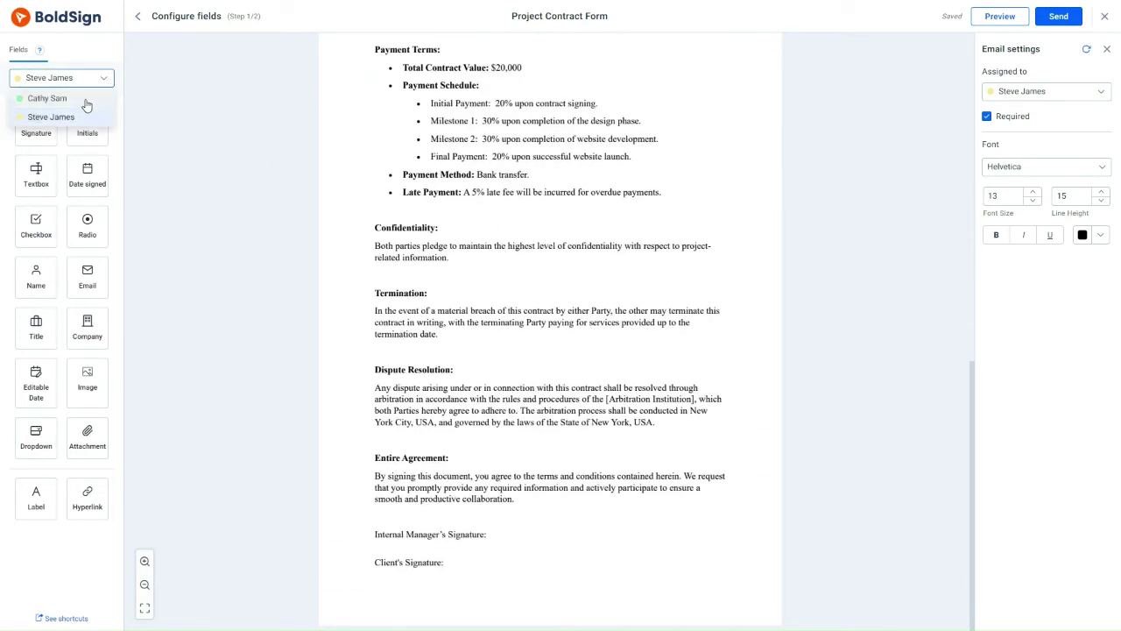
{"action": "left_click", "coordinate": [83, 102]}
{"action": "mouse_move", "coordinate": [36, 128]}
{"action": "left_mouse_down"}
{"action": "mouse_move", "coordinate": [550, 482]}
{"action": "mouse_move", "coordinate": [527, 535]}
{"action": "left_mouse_up"}
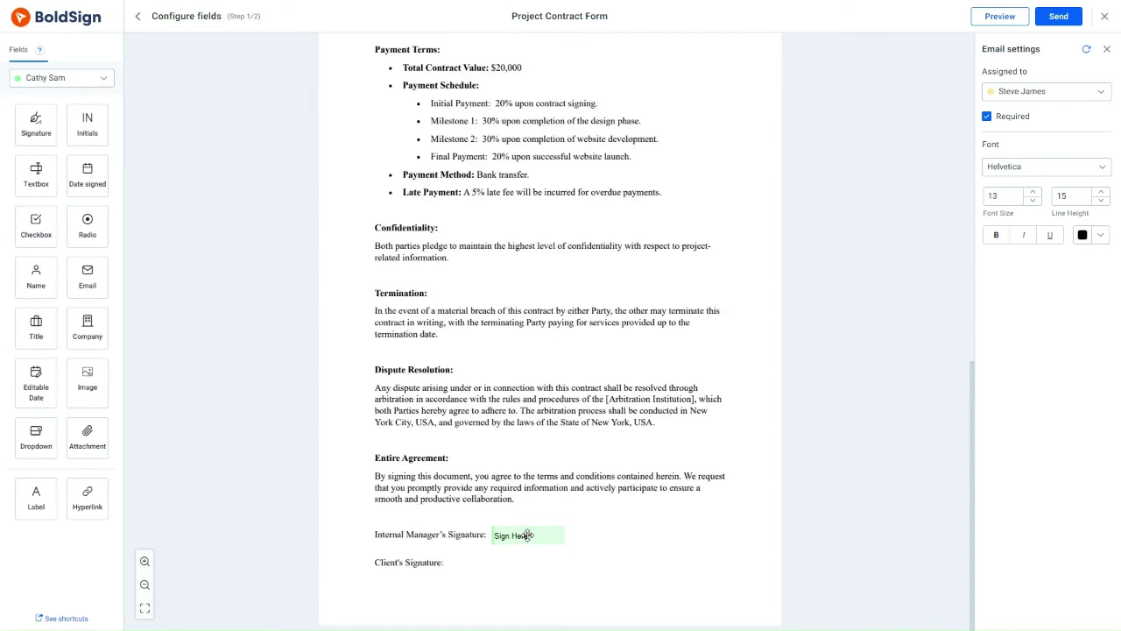
Step: Place a Signature field for the second signer beside the Client's Signature line
{"action": "left_click", "coordinate": [105, 78]}
{"action": "left_click", "coordinate": [76, 115]}
{"action": "mouse_move", "coordinate": [37, 130]}
{"action": "left_mouse_down"}
{"action": "mouse_move", "coordinate": [465, 561]}
{"action": "mouse_move", "coordinate": [487, 563]}
{"action": "left_mouse_up"}
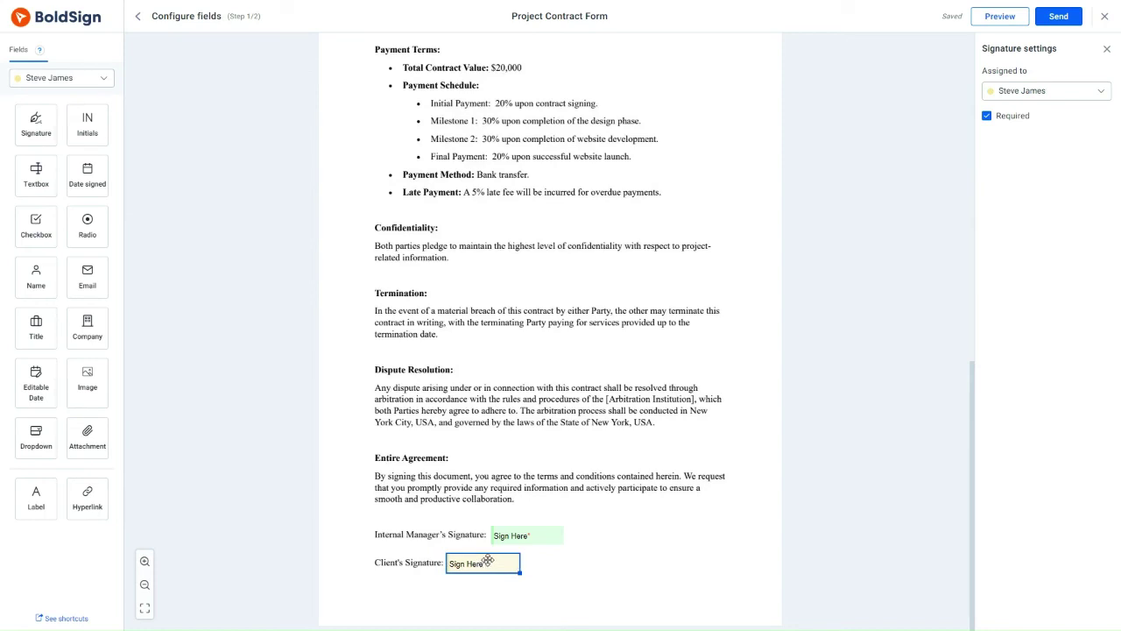
Step: Send the Project Contract Form to both recipients for signature and confirm the sending
{"action": "scroll", "coordinate": [486, 552], "scroll_direction": "up", "scroll_amount": 10}
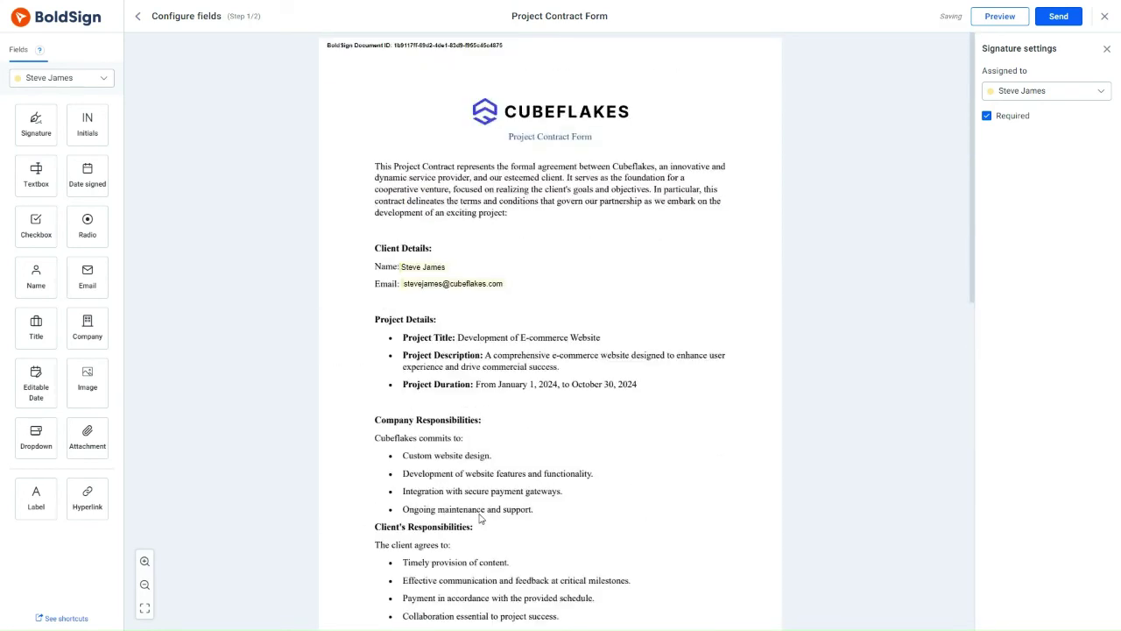
{"action": "left_click", "coordinate": [1059, 16]}
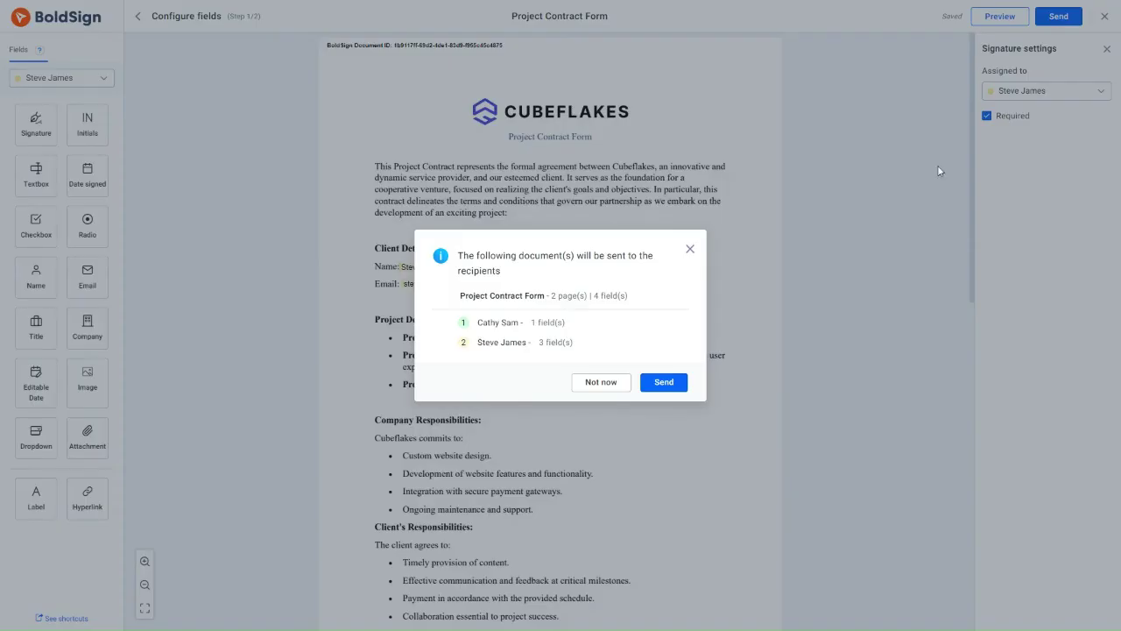
{"action": "left_click", "coordinate": [675, 383]}
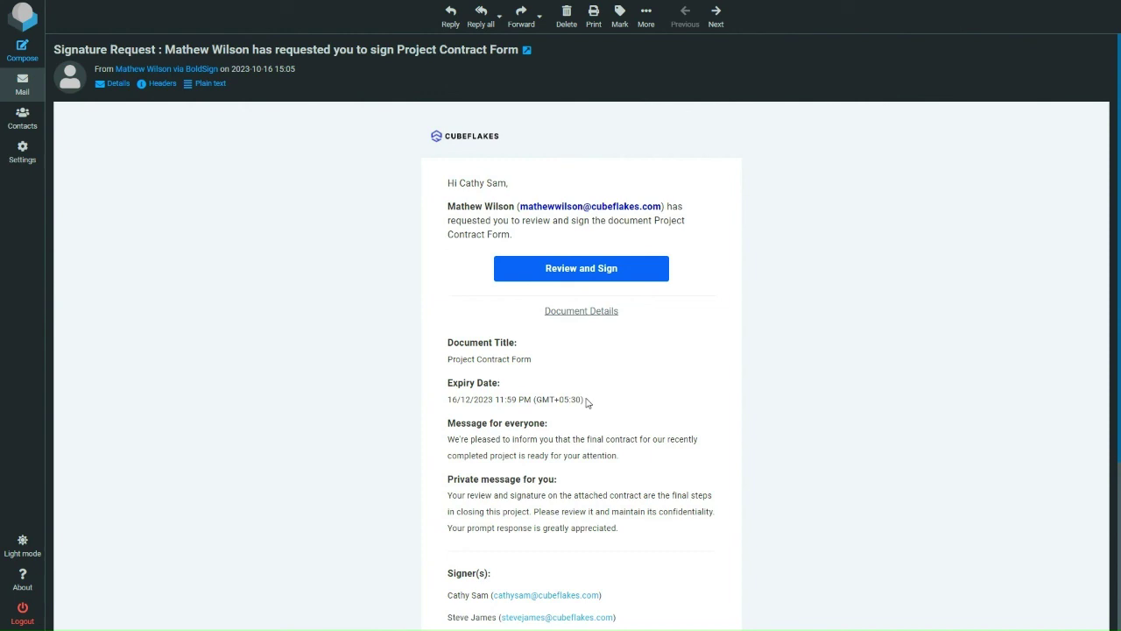
Step: Open the Project Contract Form for review and signing from the first signer's signature request email
{"action": "left_click", "coordinate": [584, 270]}
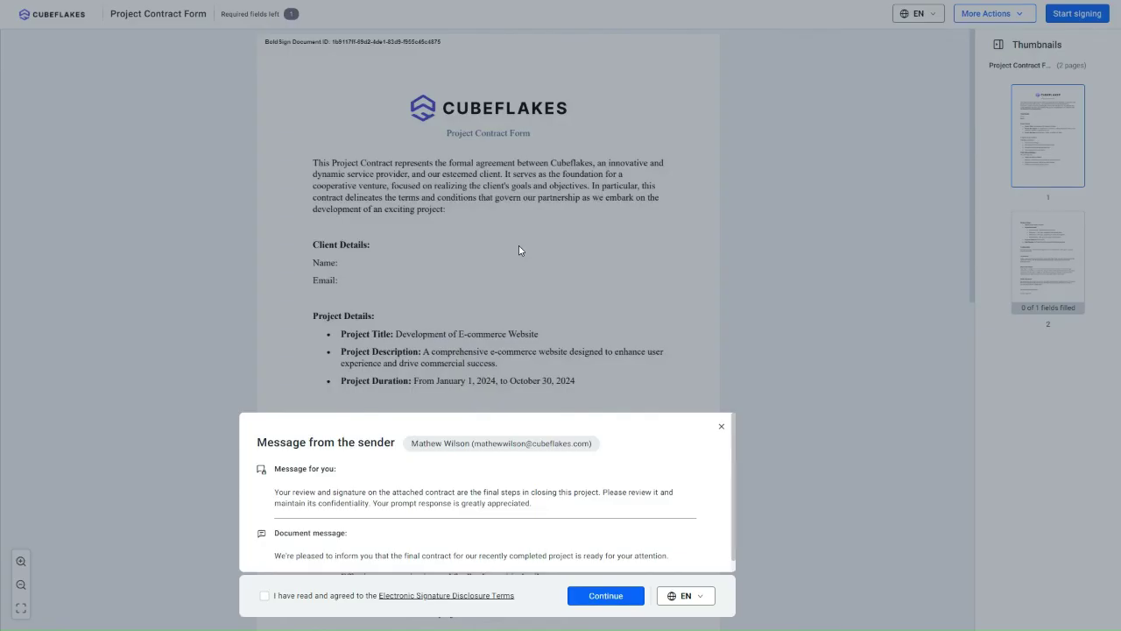